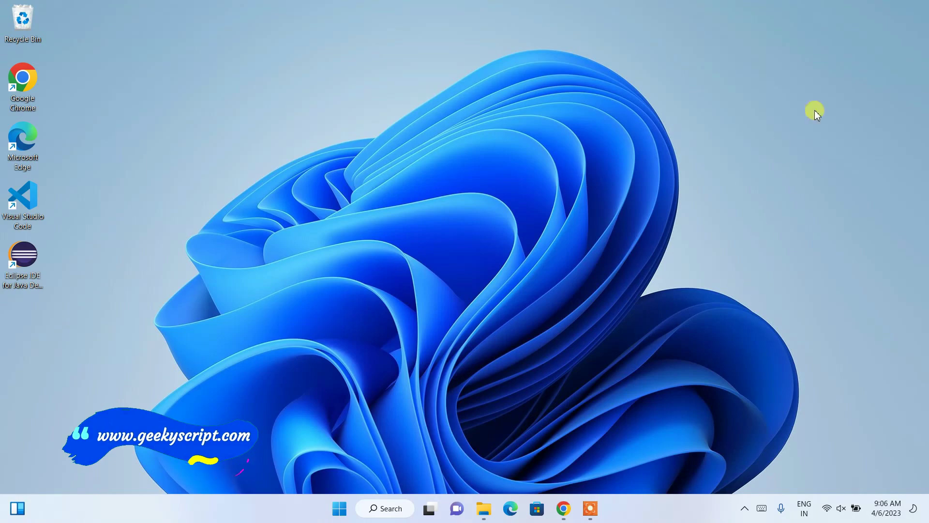
Step: Search Google in Chrome for 'intellij idea download'
left_click(569, 510)
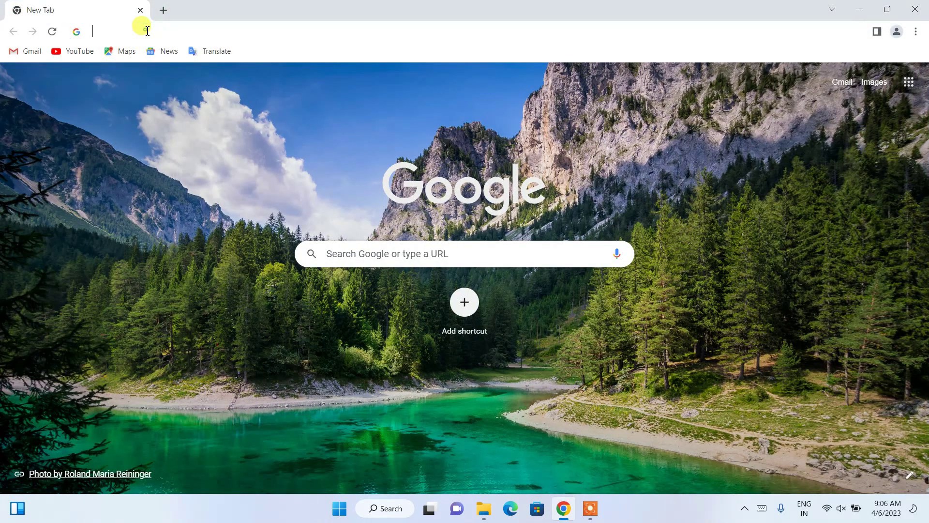
left_click(146, 32)
type("i")
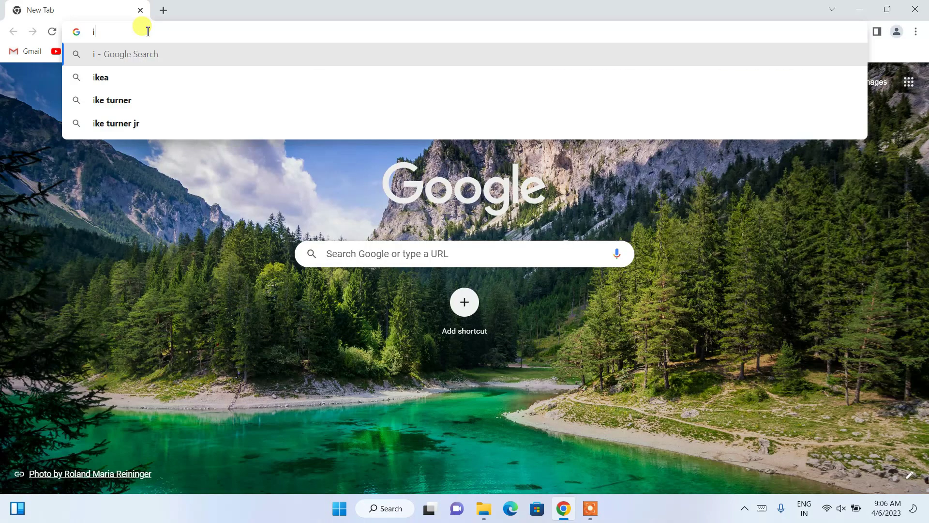
type("ntei")
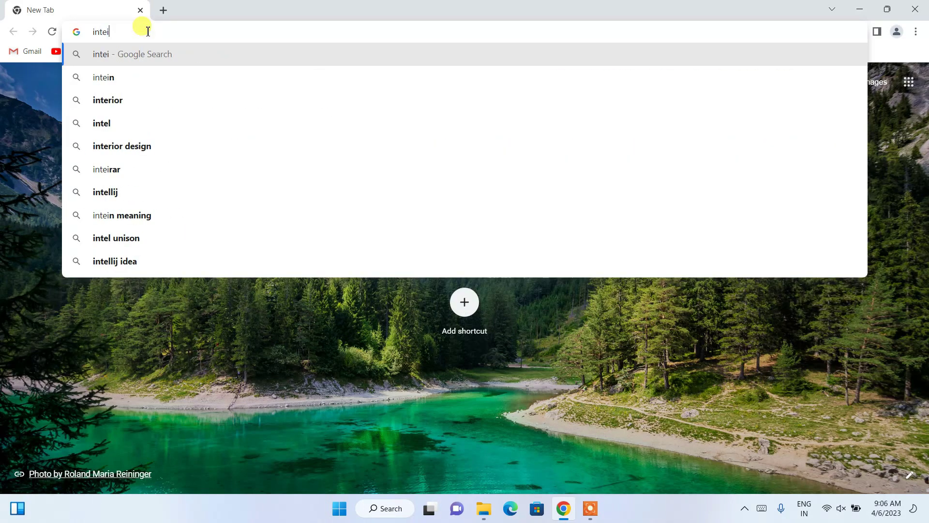
key("BackSpace")
type("llij")
key("Down")
key("Down")
key("Down")
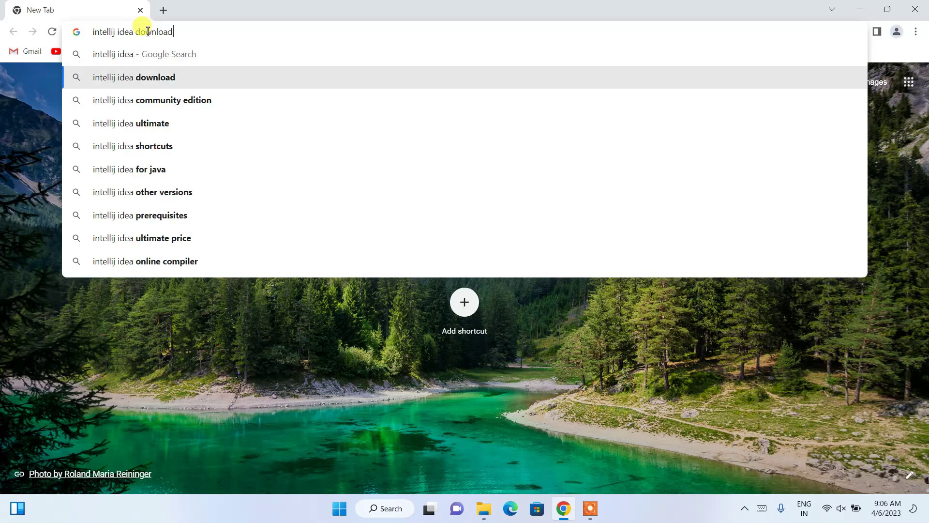
key("Return")
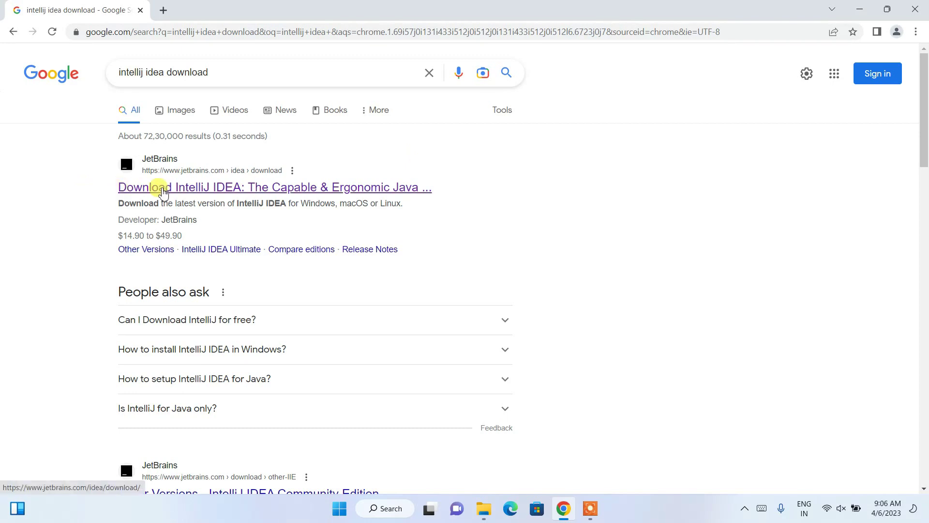
Step: Open JetBrains' IntelliJ IDEA 2023.1 download page and download the Windows Community Edition installer
left_click(252, 192)
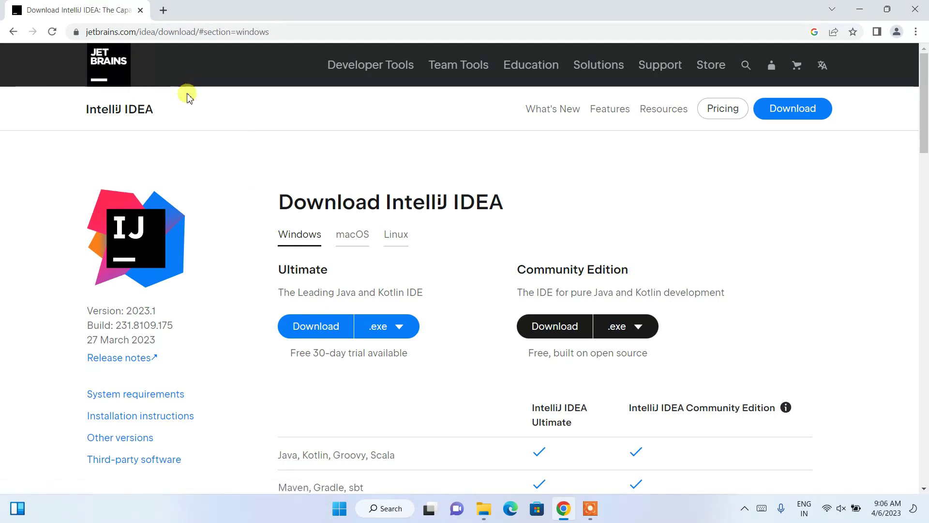
scroll(190, 186, "down", 1)
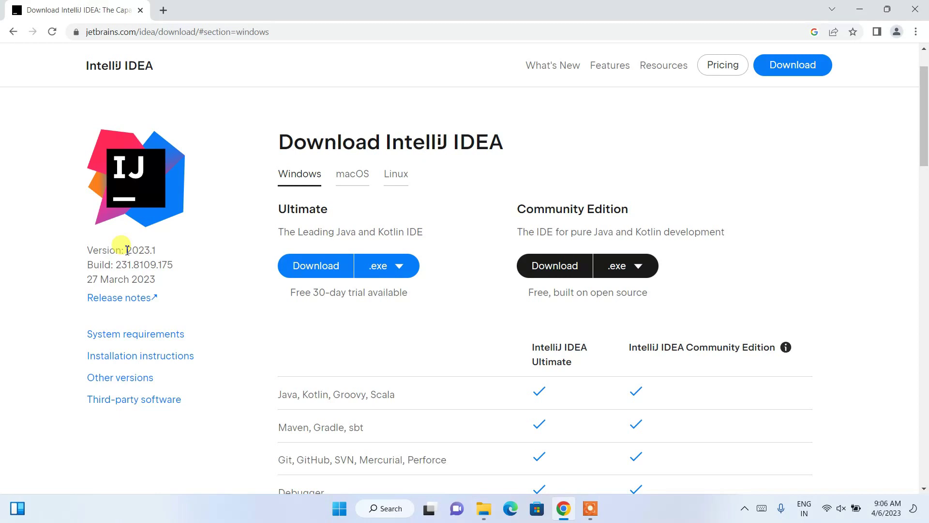
left_click_drag(127, 249, 157, 252)
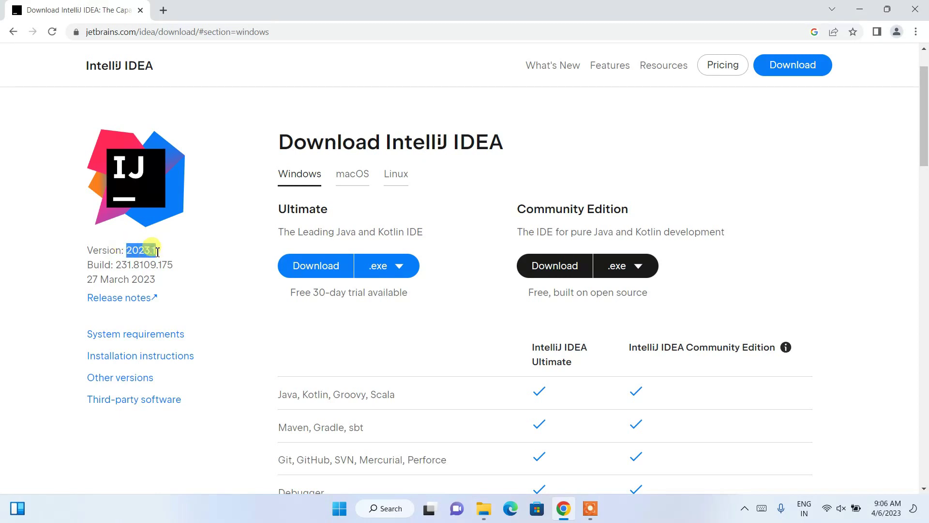
left_click(201, 248)
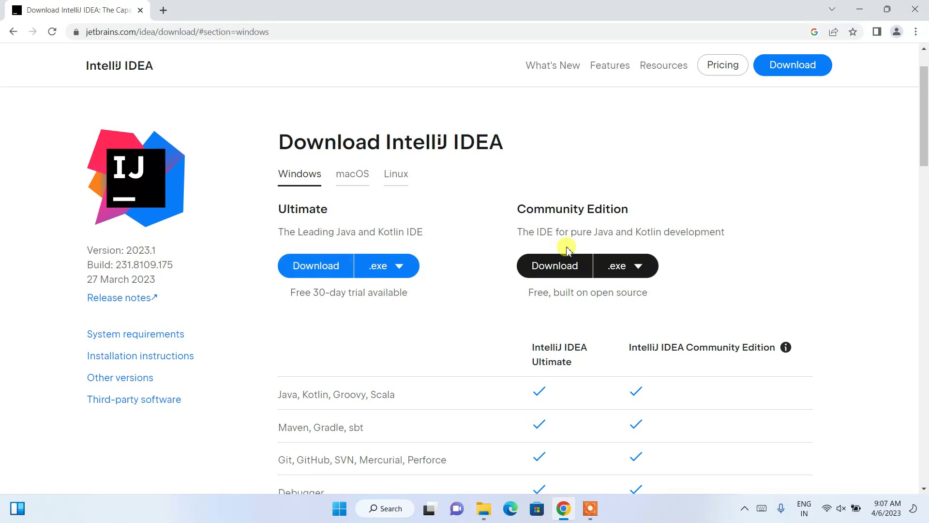
left_click_drag(517, 208, 645, 214)
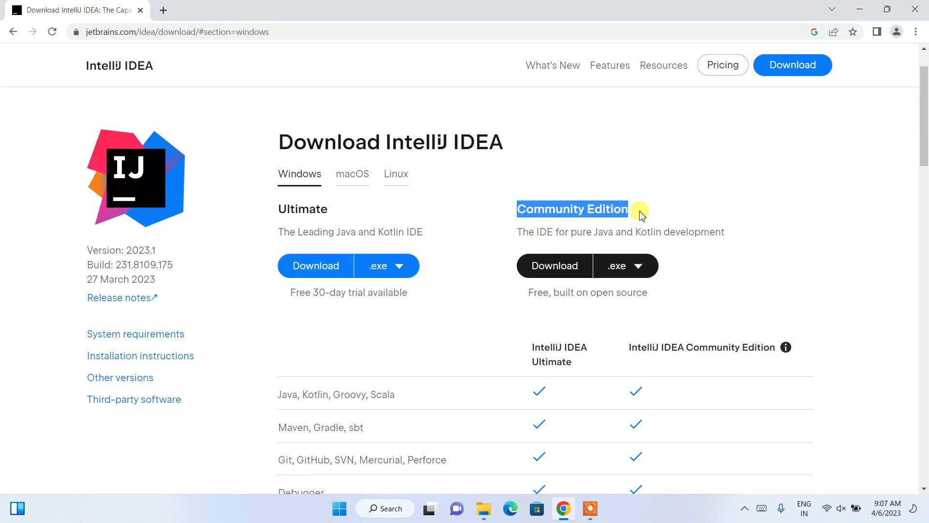
left_click(546, 267)
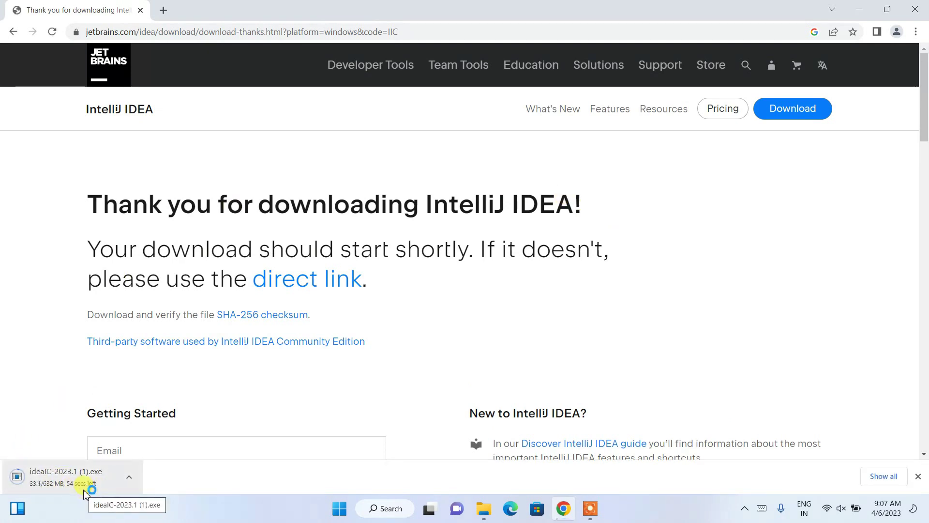
Step: Go back to the download page and compare the macOS and Linux options before returning to Windows
left_click(13, 32)
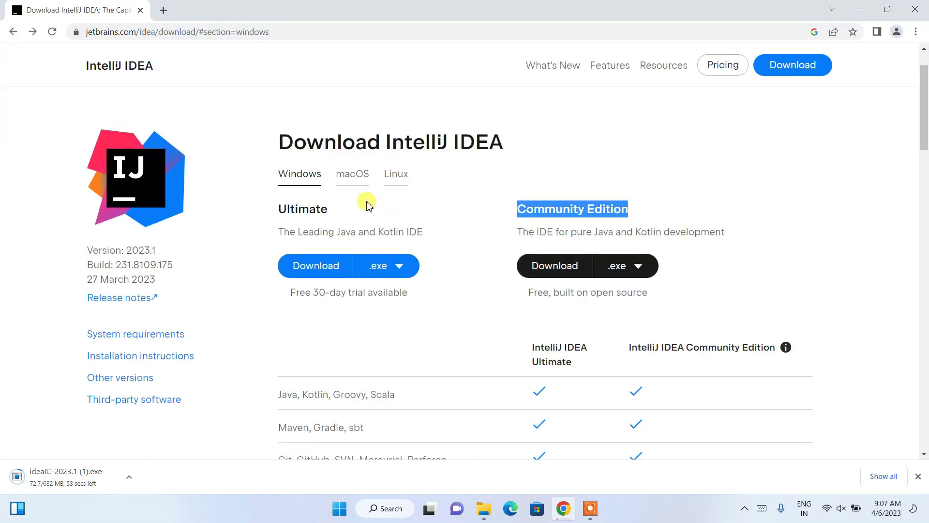
left_click(352, 177)
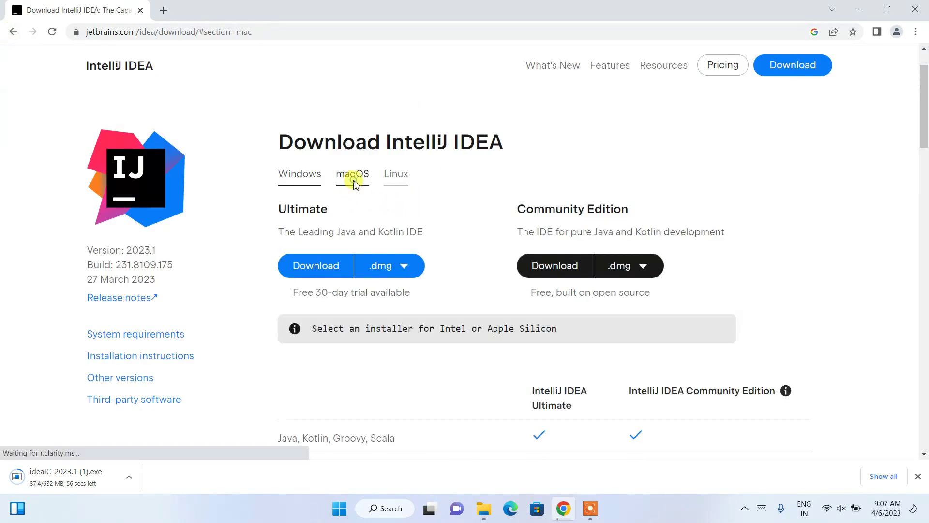
left_click(396, 177)
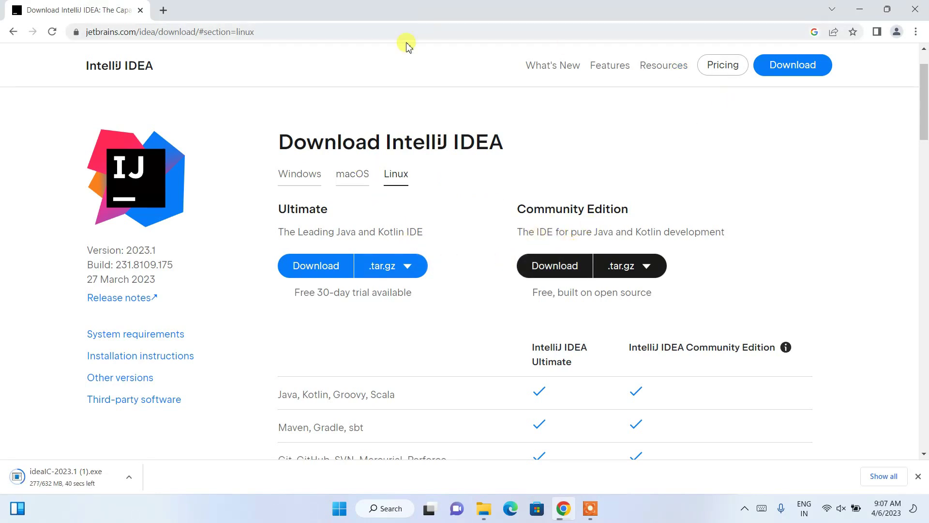
left_click(293, 172)
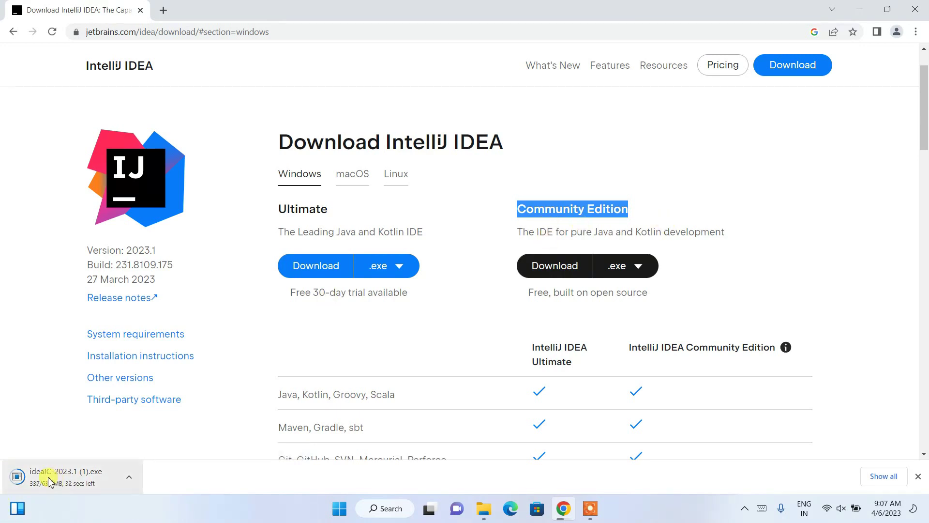
Step: Cancel the duplicate ideaIC-2023.1 (1).exe download and minimize Chrome to the desktop
left_click(135, 484)
left_click(142, 453)
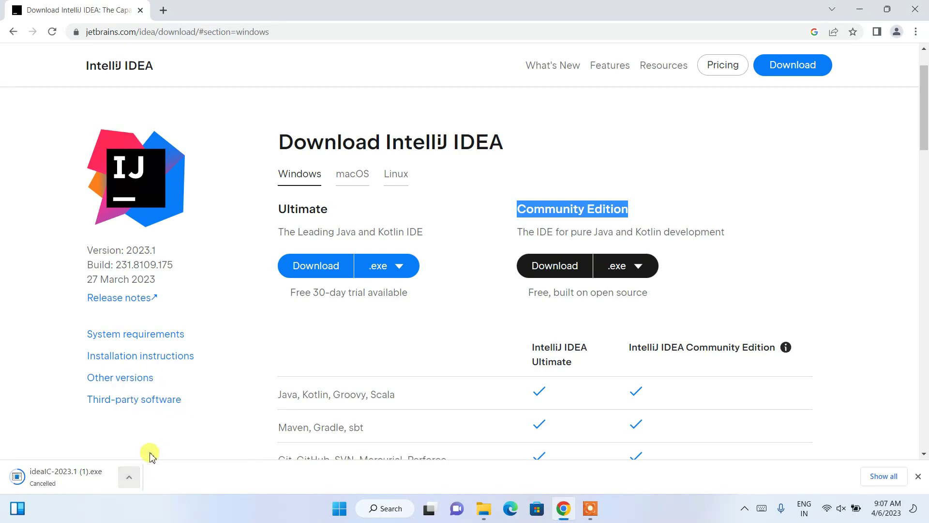
left_click(865, 10)
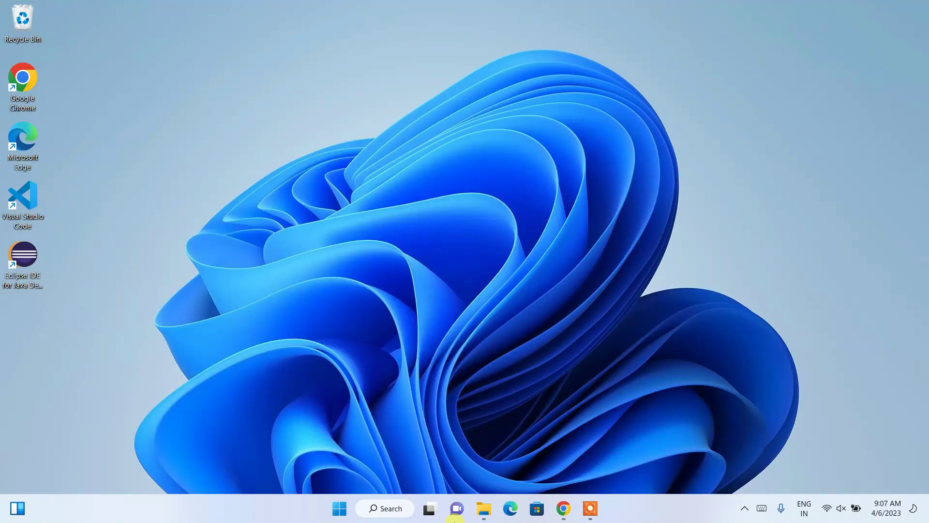
Step: Launch ideaIC-2023.1.exe from the Downloads\Software folder in File Explorer
left_click(484, 508)
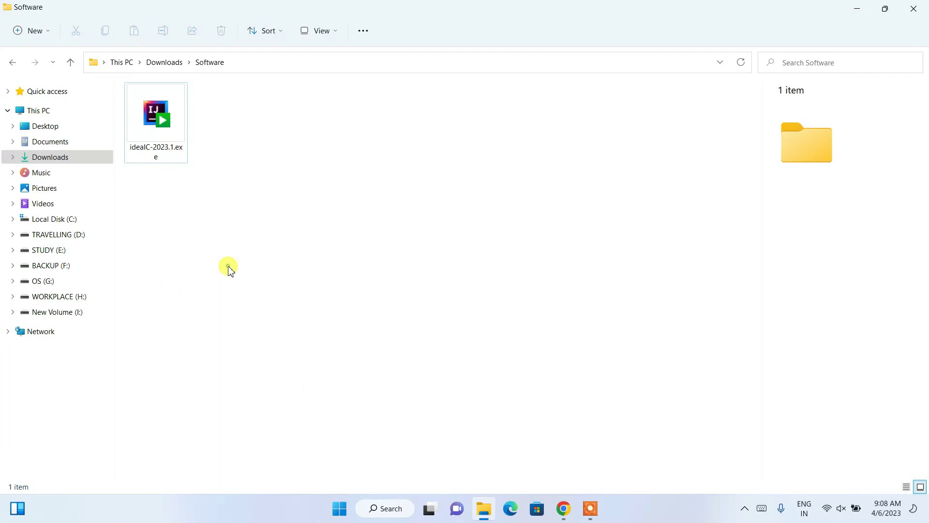
left_click(167, 128)
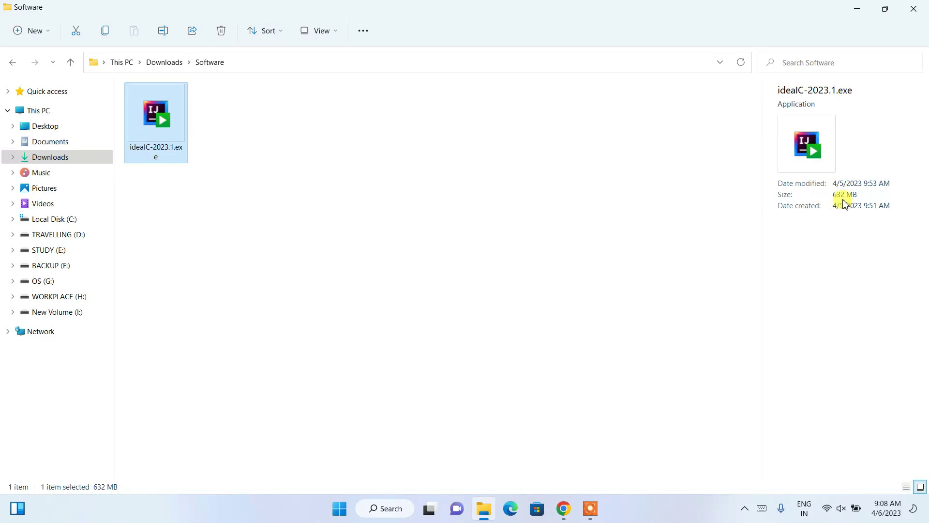
double_click(156, 125)
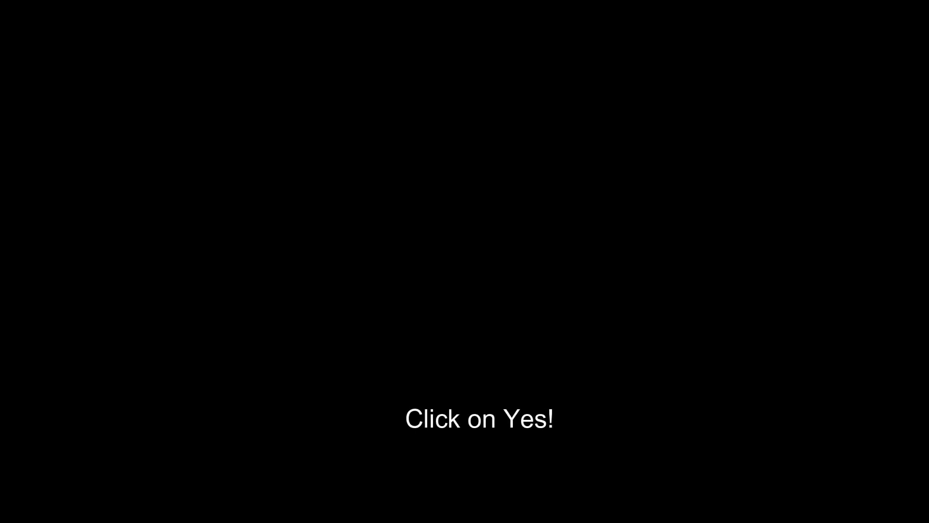
Step: Allow the installer to run and advance to the install location, keeping the default JetBrains folder (2.8 GB)
left_click(414, 352)
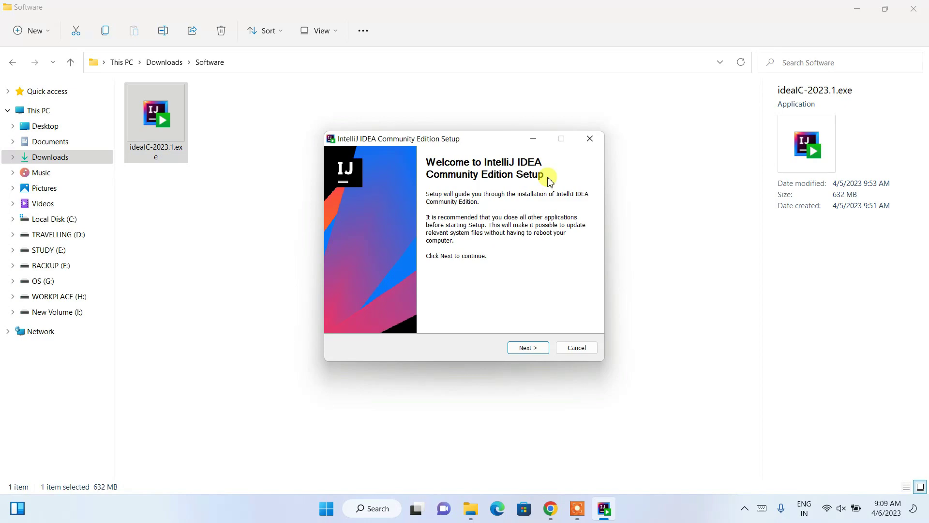
left_click(857, 9)
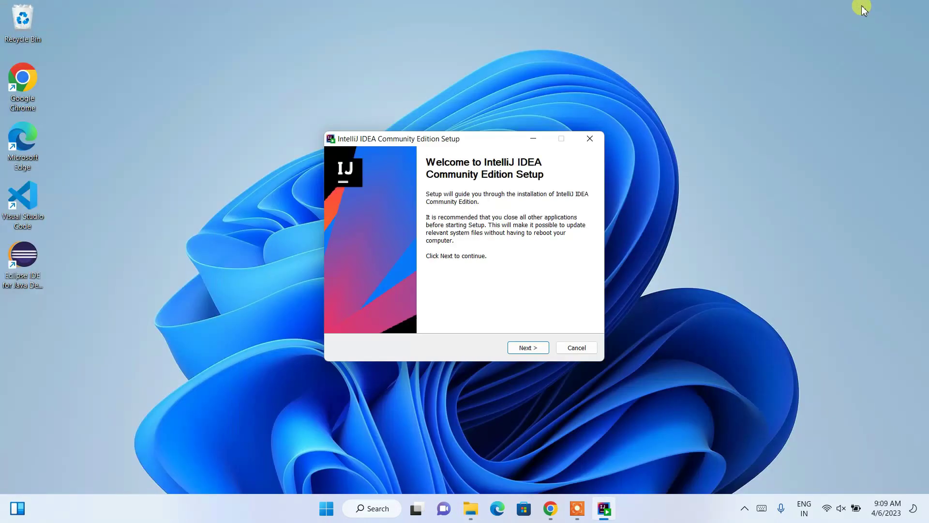
left_click(528, 347)
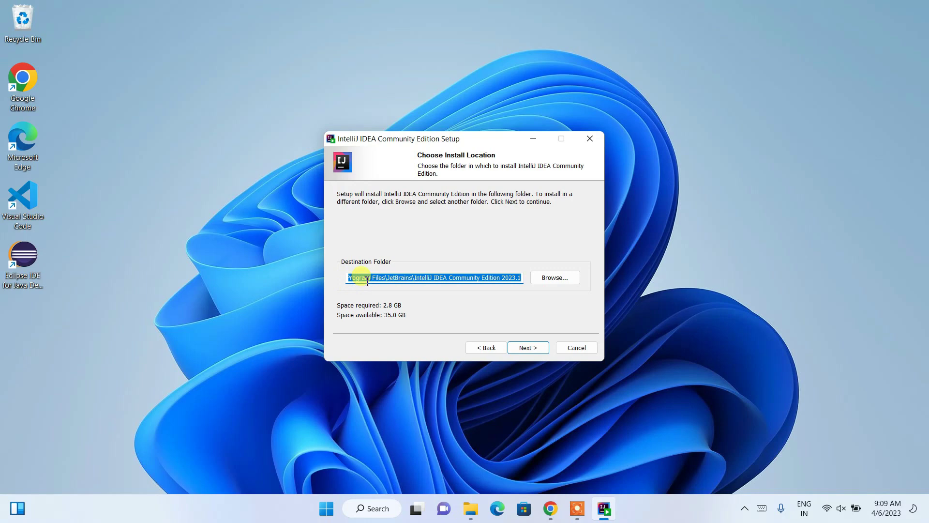
left_click_drag(371, 279, 315, 271)
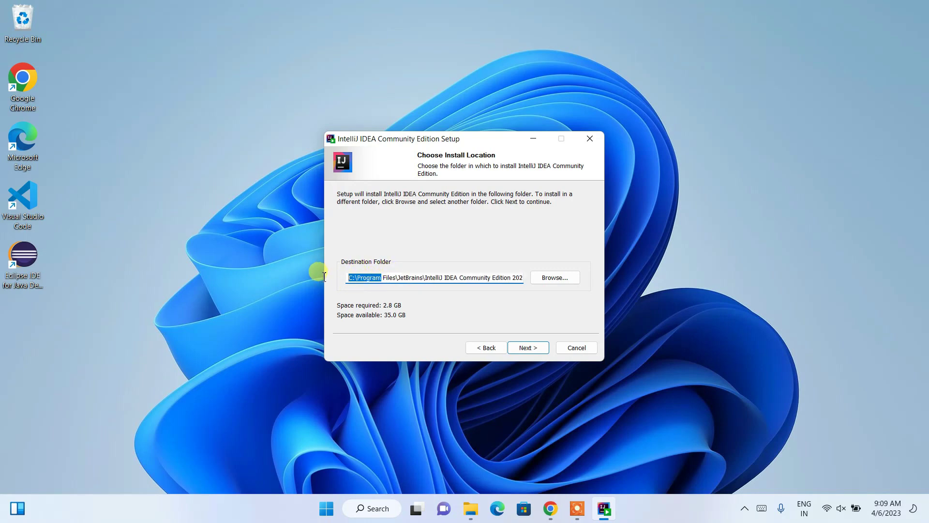
left_click_drag(399, 278, 425, 277)
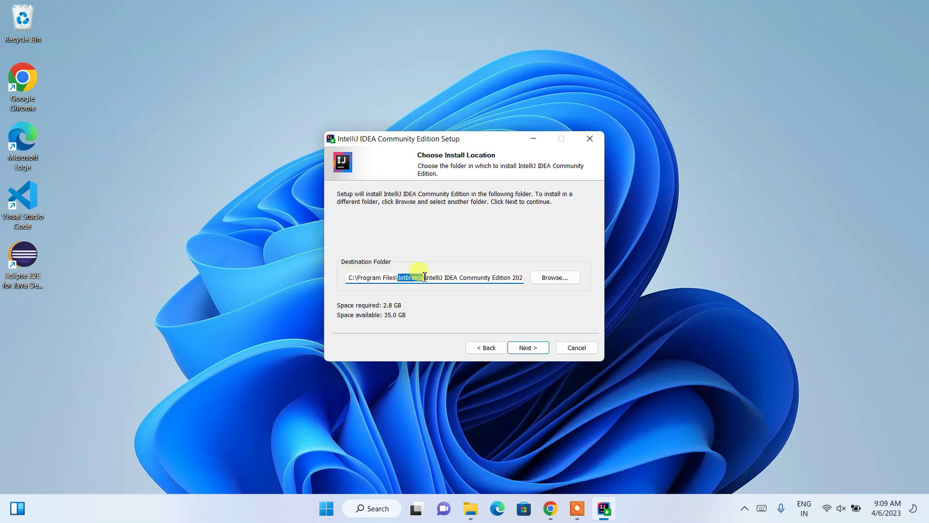
left_click_drag(425, 279, 548, 284)
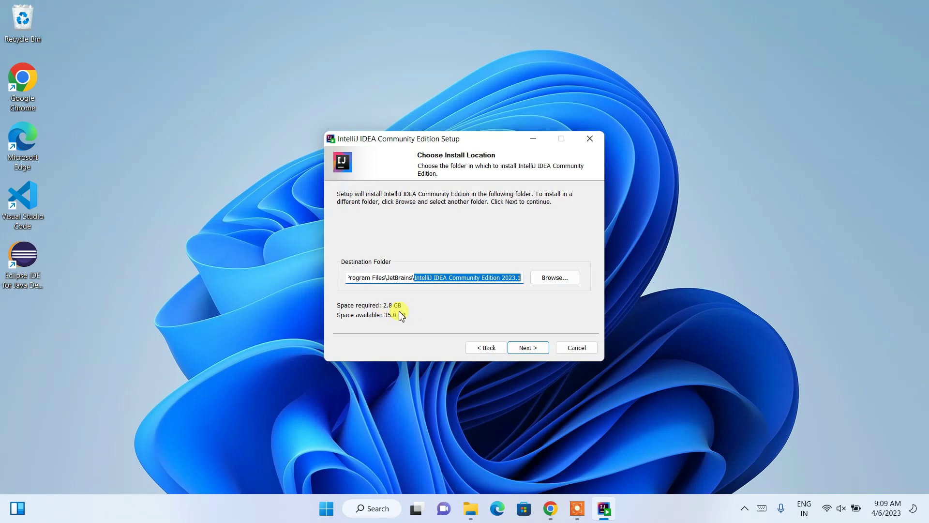
Step: Enable the desktop shortcut, Open Folder as Project, .java association and bin-on-PATH options
left_click(540, 347)
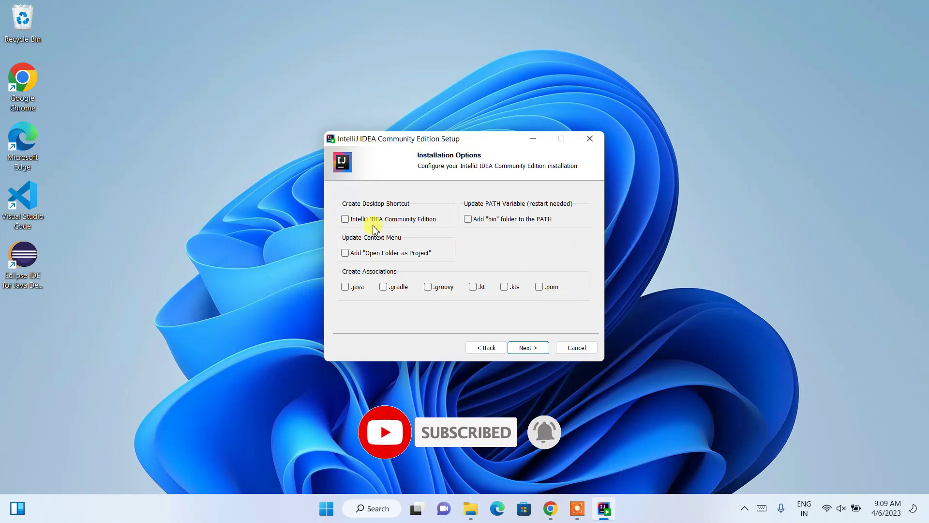
left_click(387, 222)
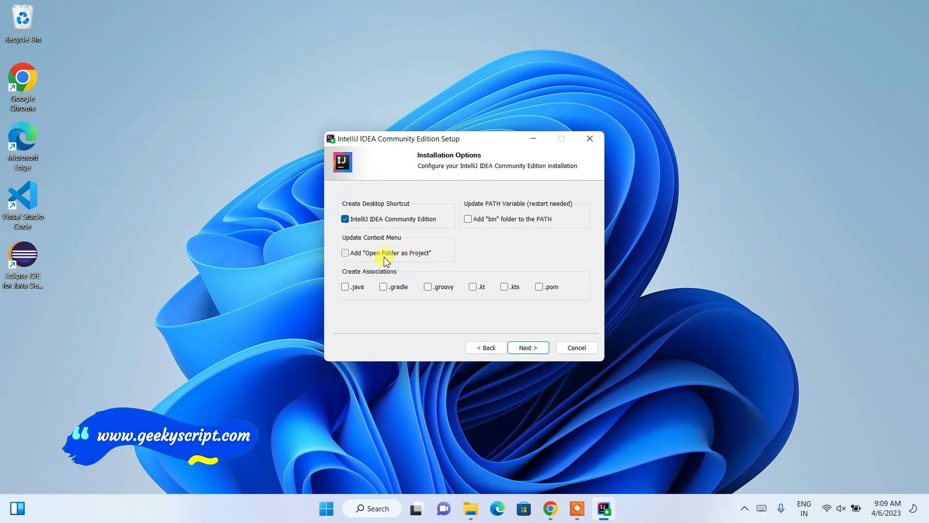
left_click(346, 253)
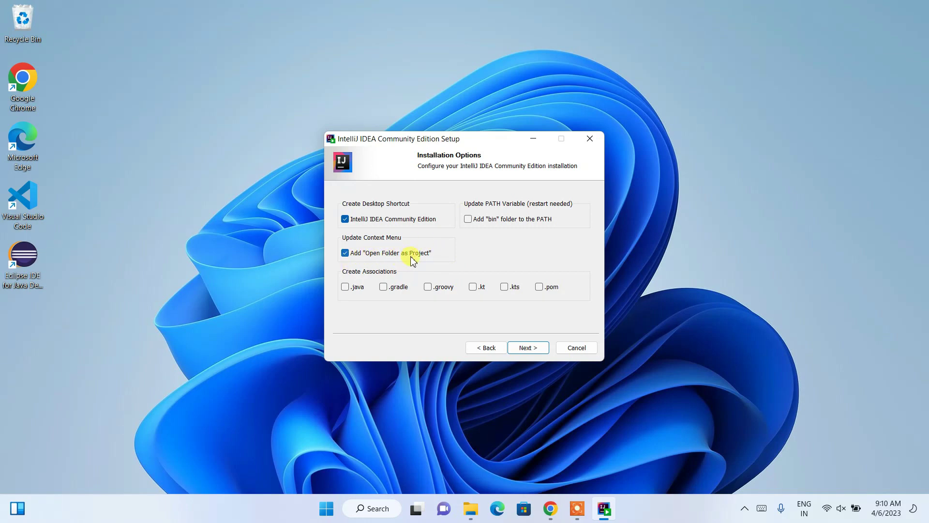
left_click(350, 289)
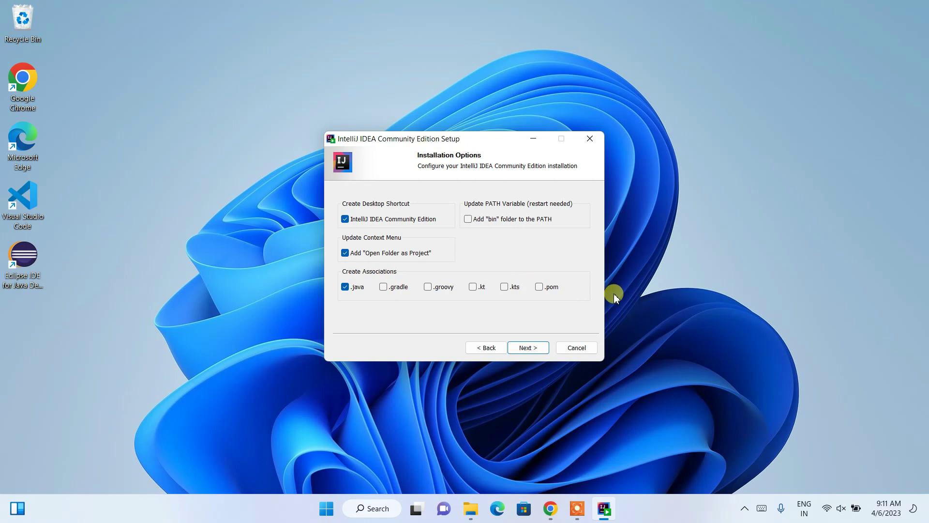
left_click(486, 223)
Step: Keep JetBrains as the Start Menu folder and start the installation
left_click(532, 348)
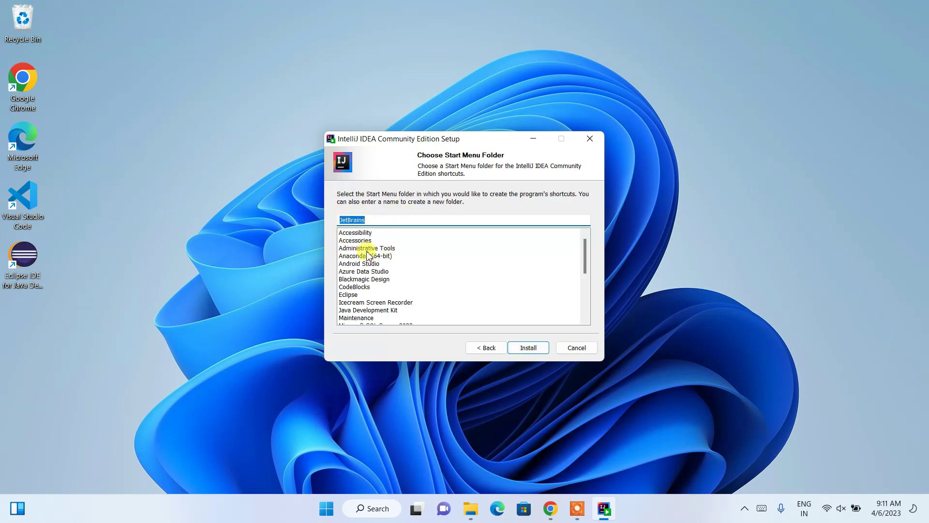
left_click(528, 349)
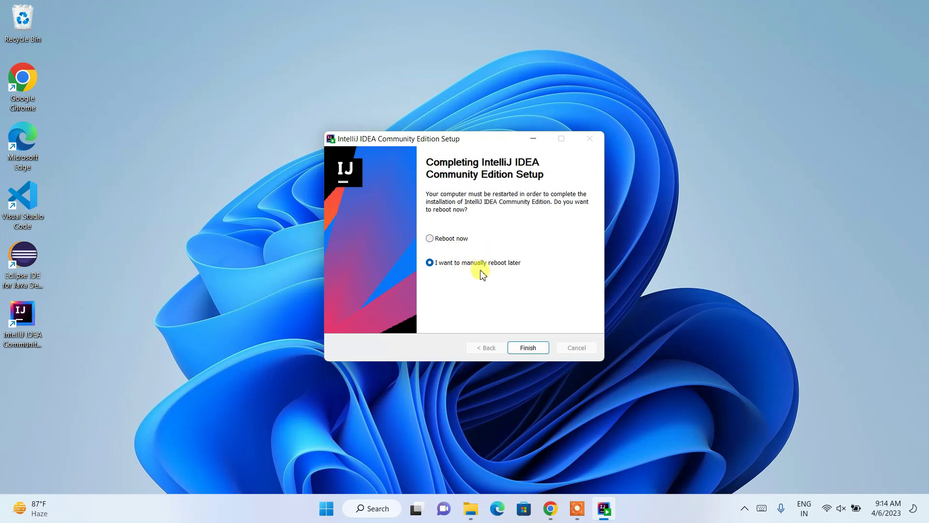
Step: Choose Reboot now on the setup completion page
left_click(457, 239)
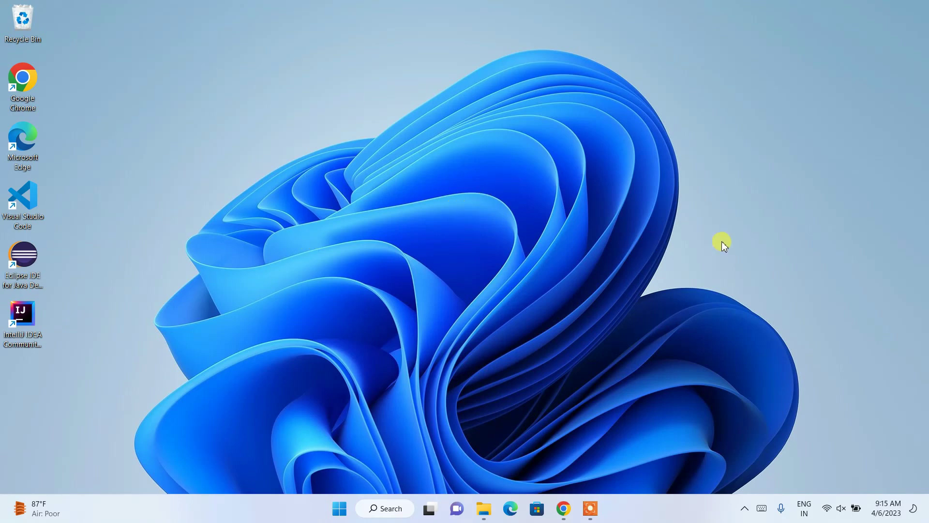
Step: Start IntelliJ IDEA from the desktop shortcut, skip importing settings, and allow firewall access
left_click(23, 317)
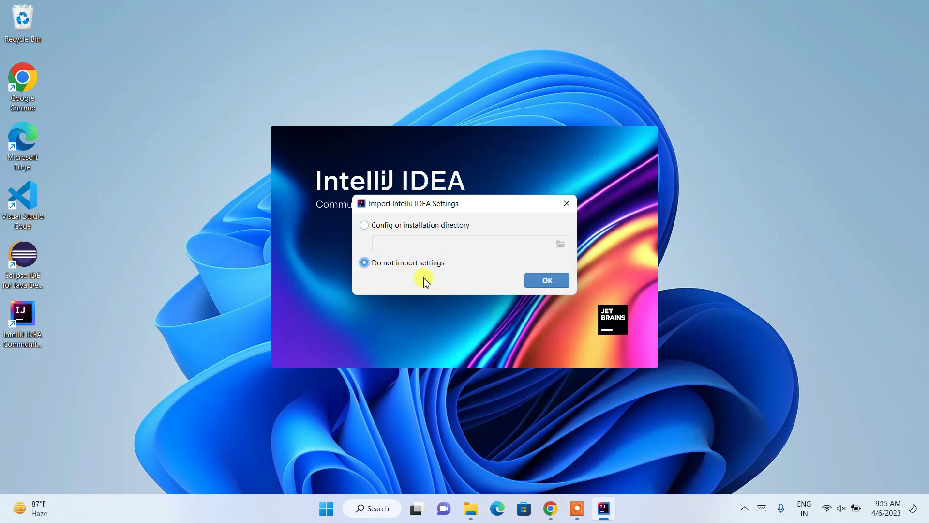
left_click(546, 283)
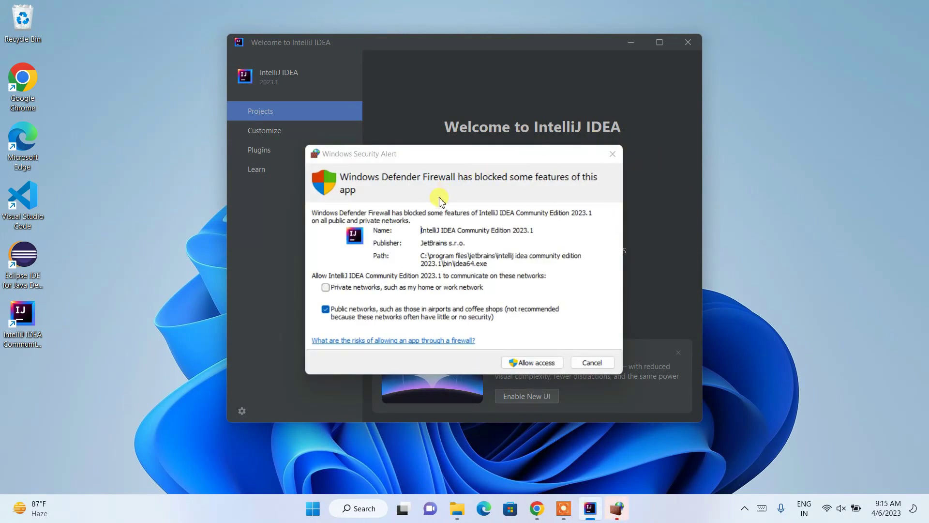
left_click(537, 363)
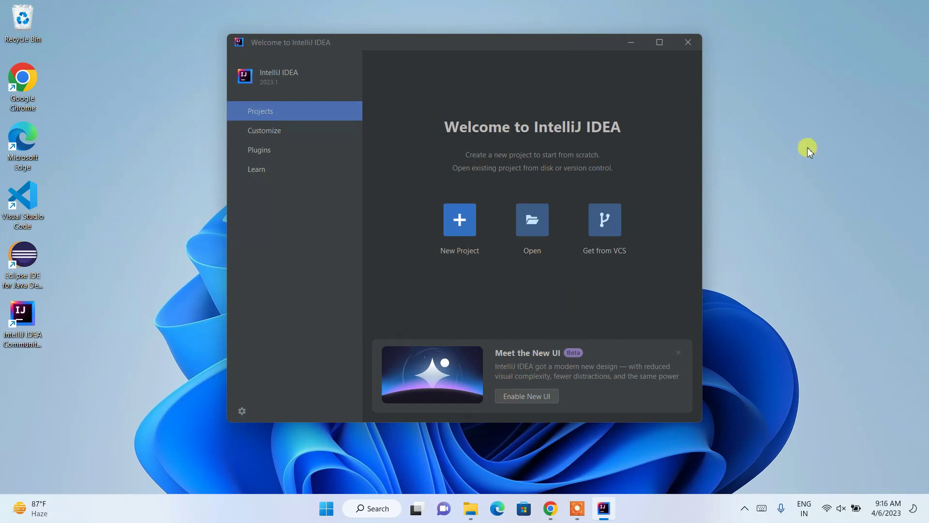
Step: Create new Java project 'HelloGeekyScript' with IntelliJ build system, JDK 20 and sample code
left_click(659, 43)
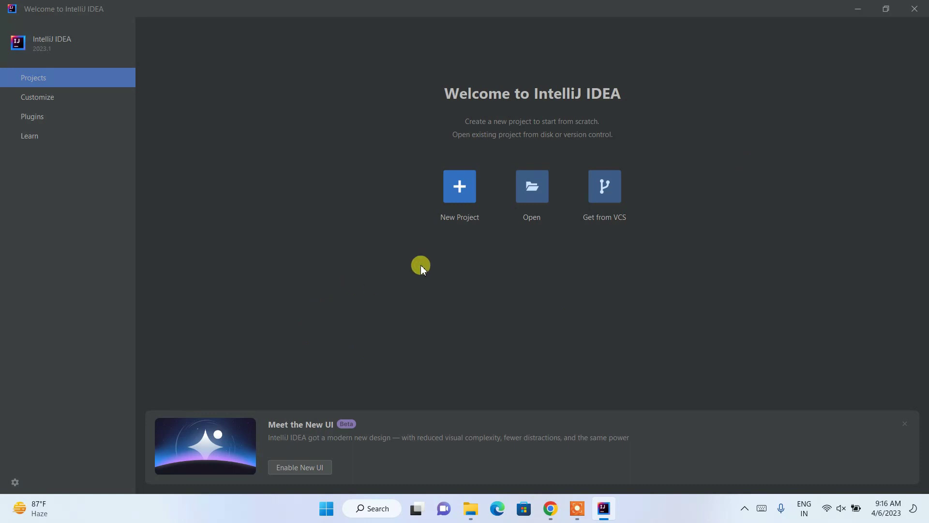
left_click(463, 192)
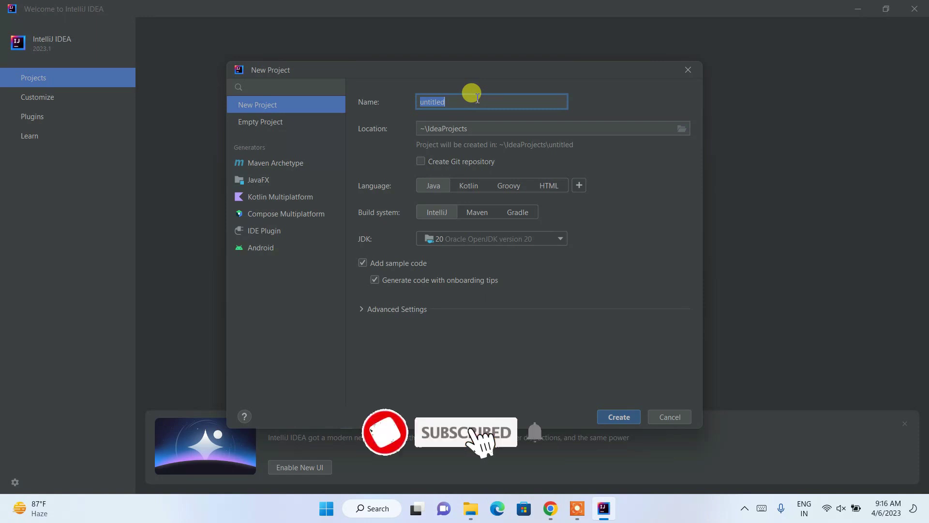
type("He")
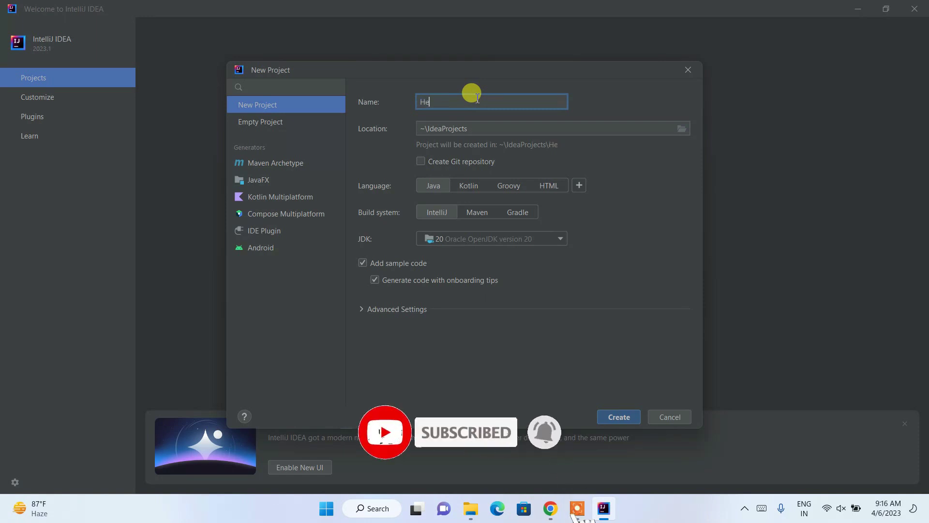
type("lloGeekyScript")
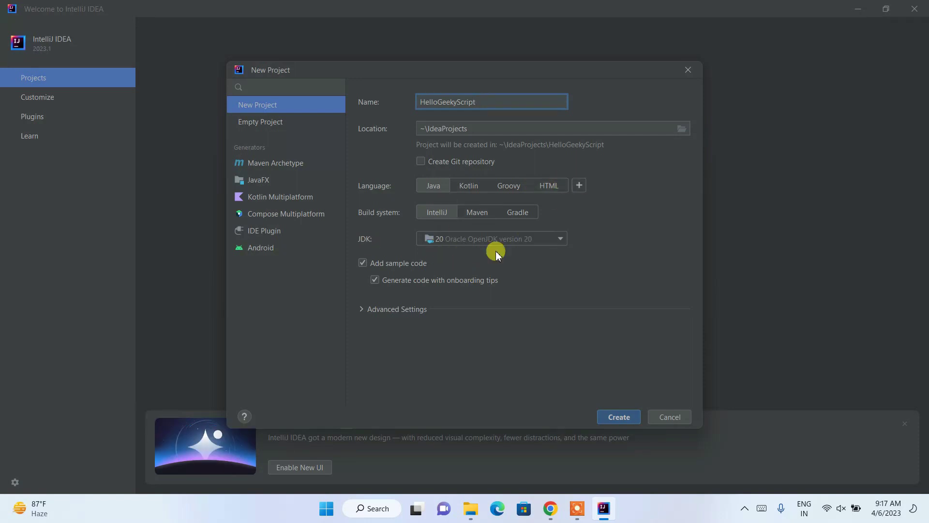
left_click(559, 241)
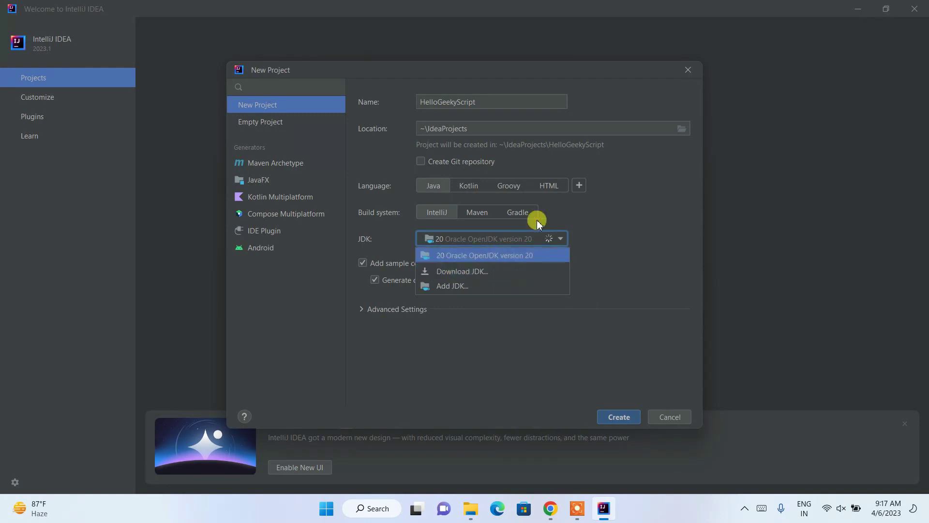
left_click(626, 218)
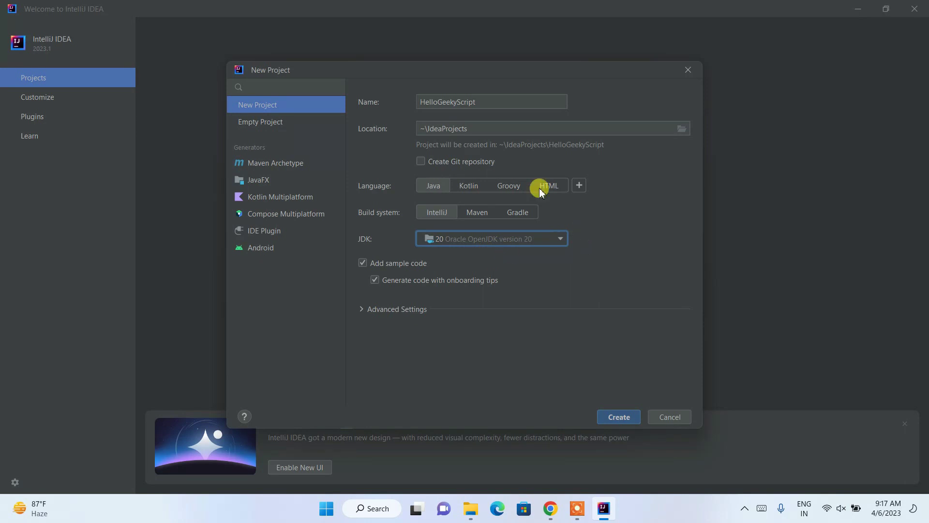
Step: Create the HelloGeekyScript project and highlight the generated sample Main class code
left_click(622, 417)
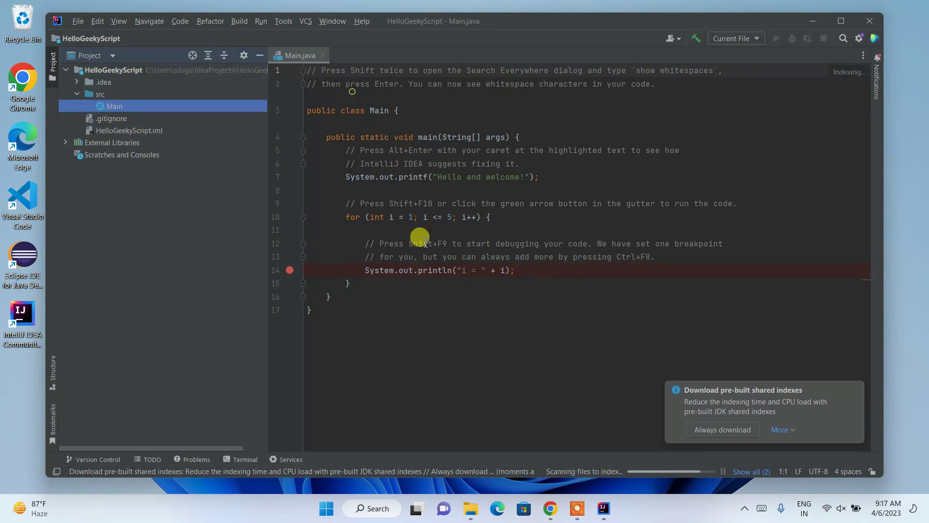
left_click_drag(350, 110, 482, 334)
left_click(482, 334)
left_click(366, 112)
Step: Highlight the main method declaration and the 'Hello and welcome!' print statement in Main.java
left_click_drag(374, 137, 543, 140)
left_click(476, 244)
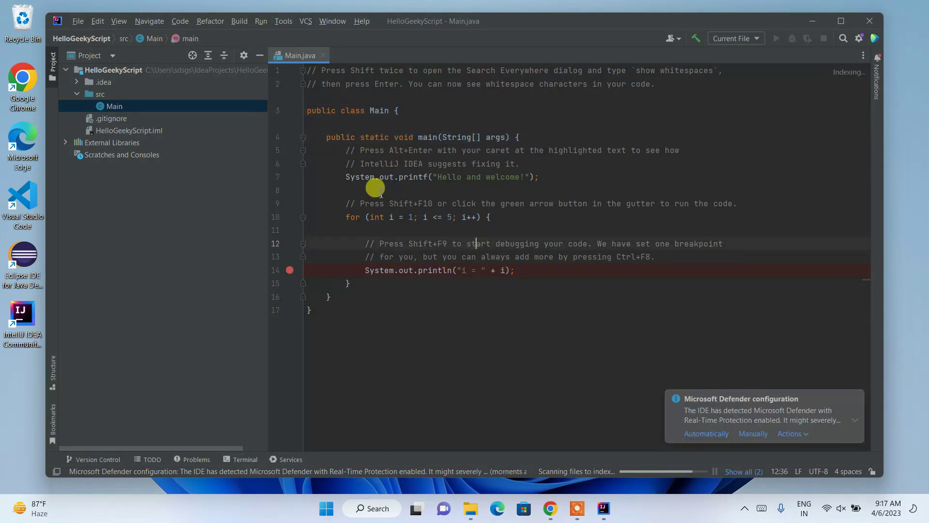
left_click_drag(350, 174, 567, 176)
left_click(513, 203)
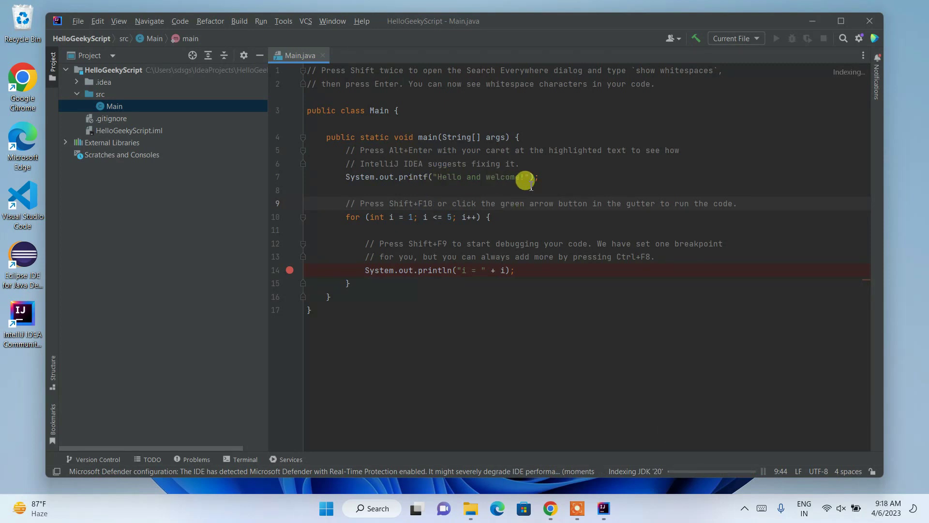
key("Down")
key("Down")
key("Down")
key("Down")
key("Down")
key("Down")
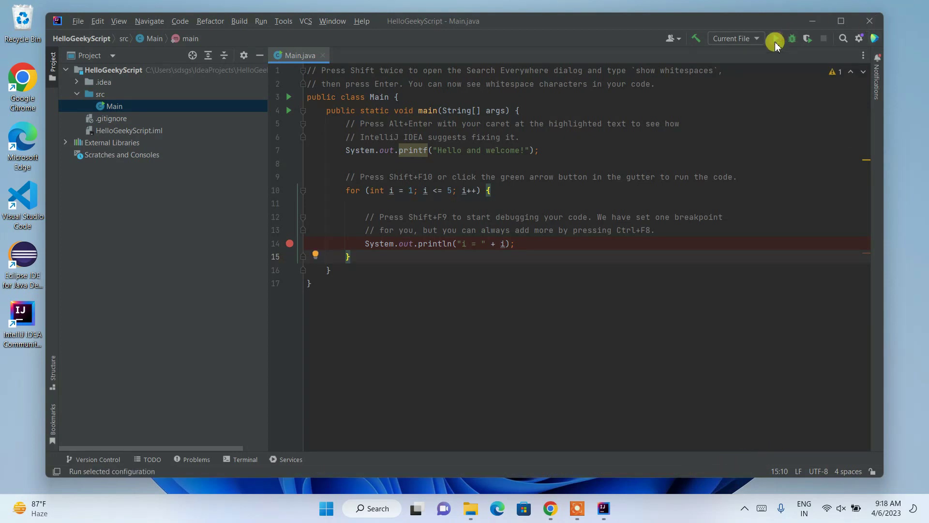
Step: Run Main and highlight the output from 'Hello and welcome!' through i = 5
left_click(777, 38)
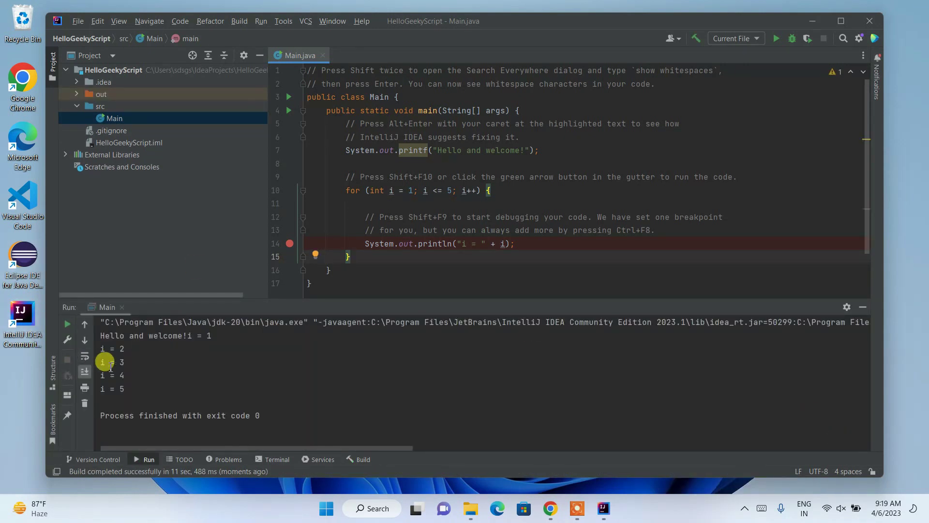
left_click_drag(108, 336, 193, 387)
left_click(189, 338)
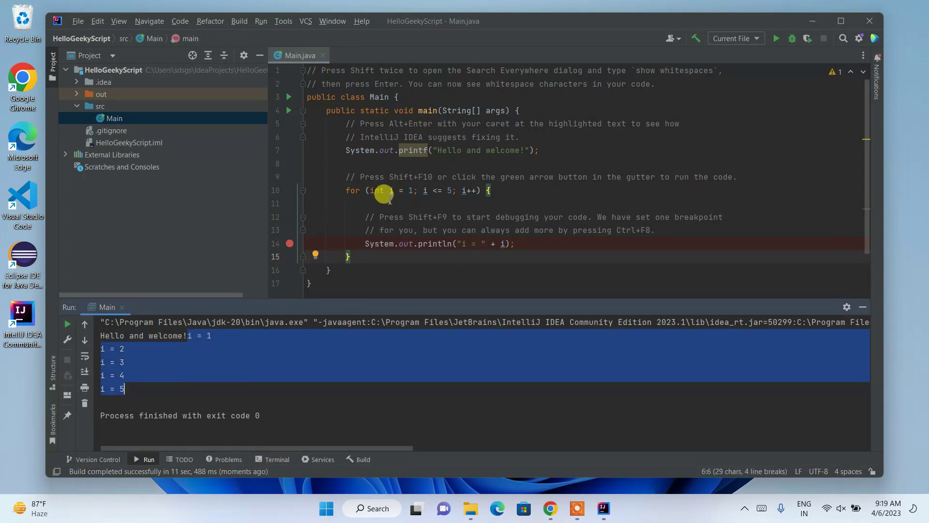
left_click(210, 355)
left_click_drag(188, 335, 212, 335)
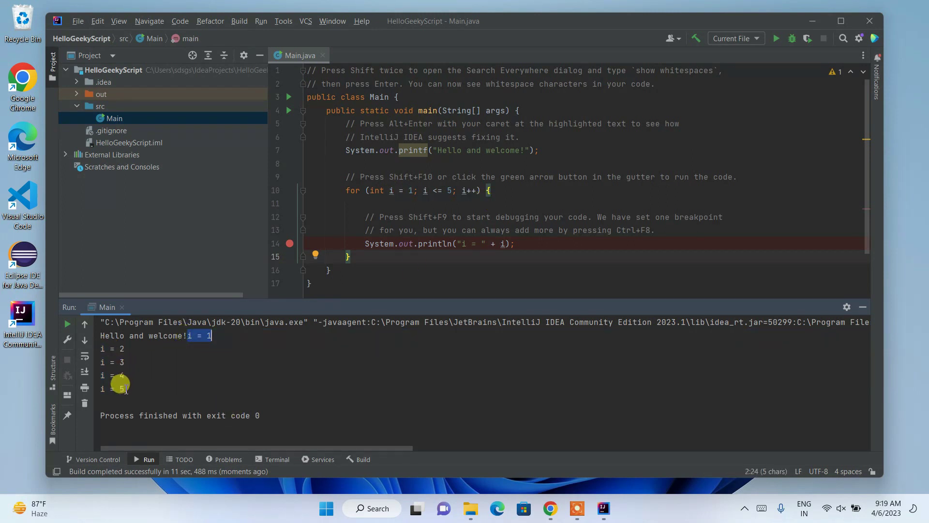
left_click_drag(125, 389, 90, 338)
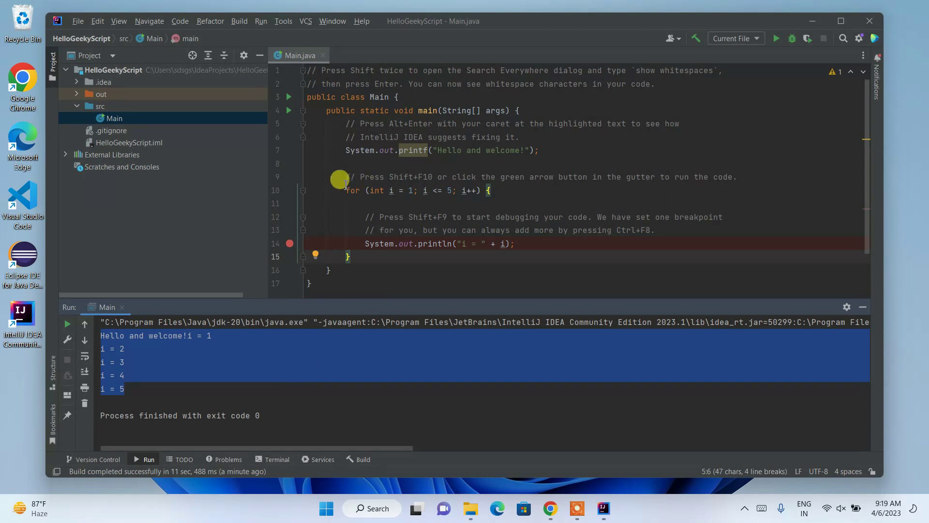